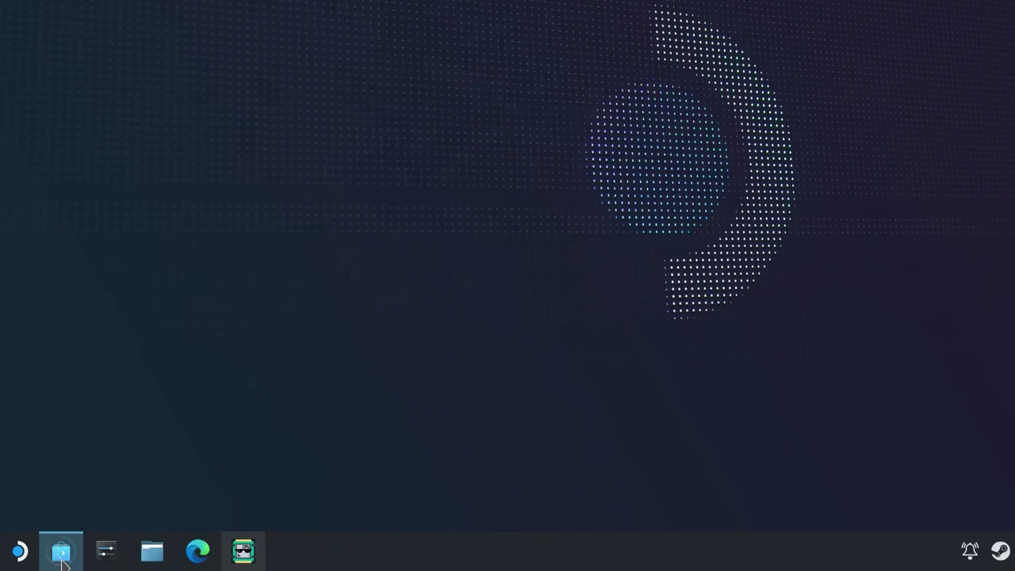
Search Discover for chiaki4deck and install the Chiaki4deck PlayStation Remote Play client
{"action": "left_click", "coordinate": [61, 561]}
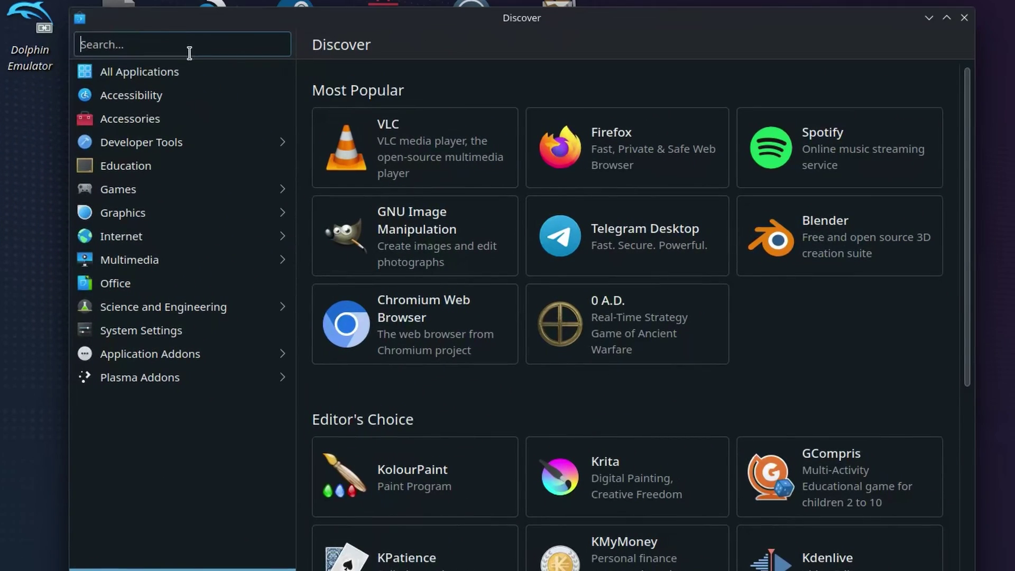
{"action": "type", "text": "chiaki4deck"}
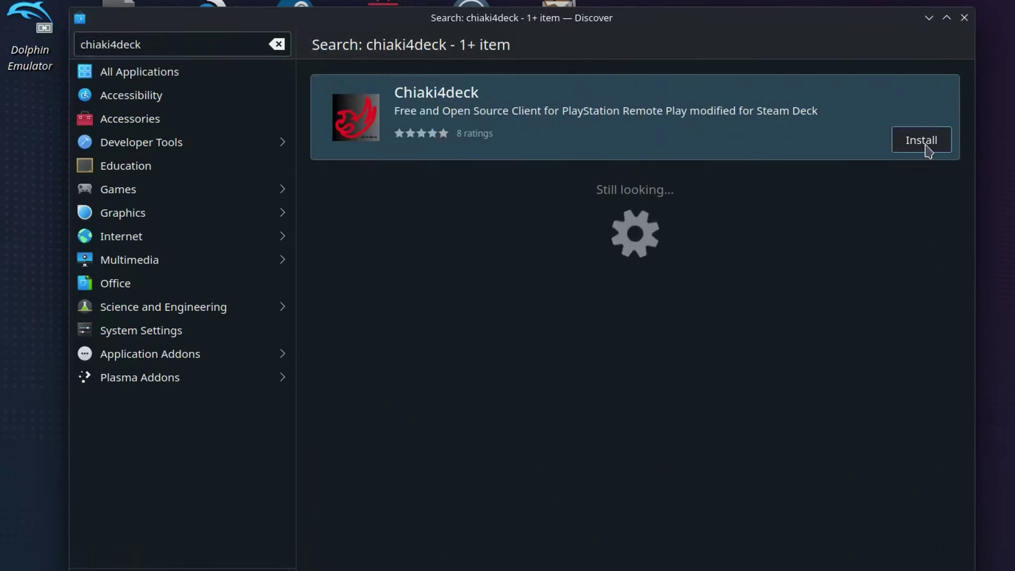
{"action": "left_click", "coordinate": [922, 141]}
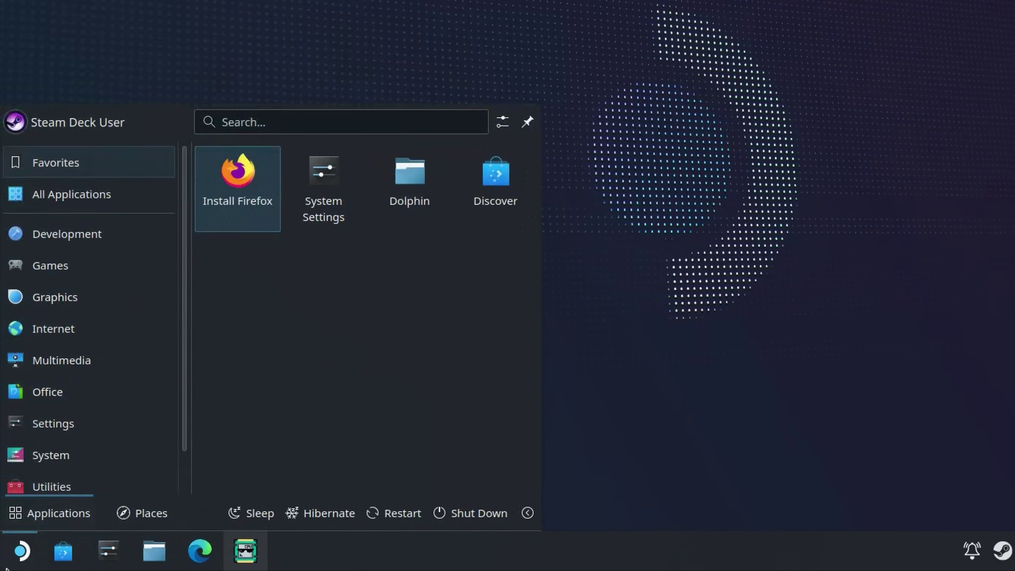
Find chiaki4deck in the application launcher by searching 'chi' and add it to Steam
{"action": "type", "text": "chi"}
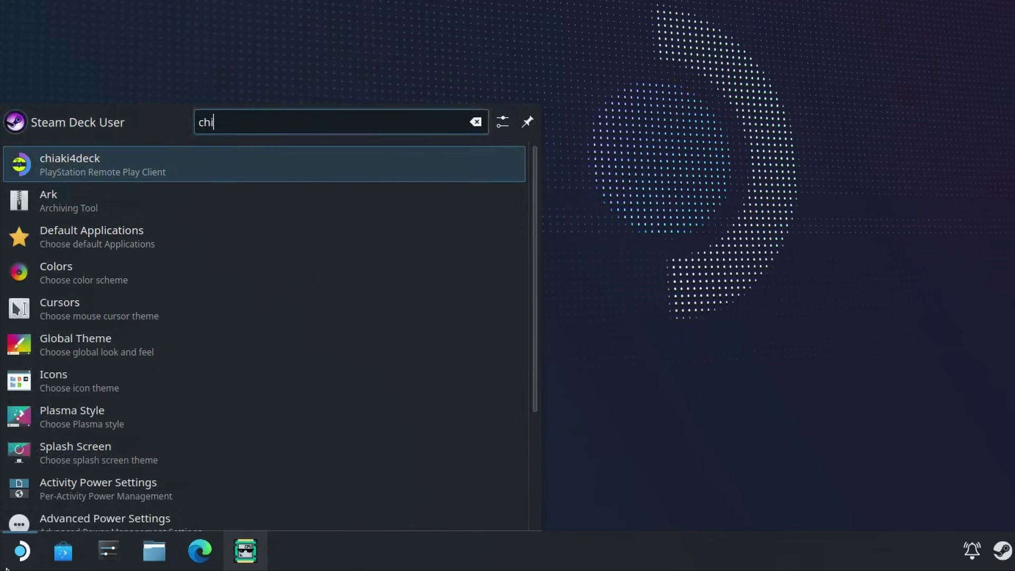
{"action": "right_click", "coordinate": [73, 183]}
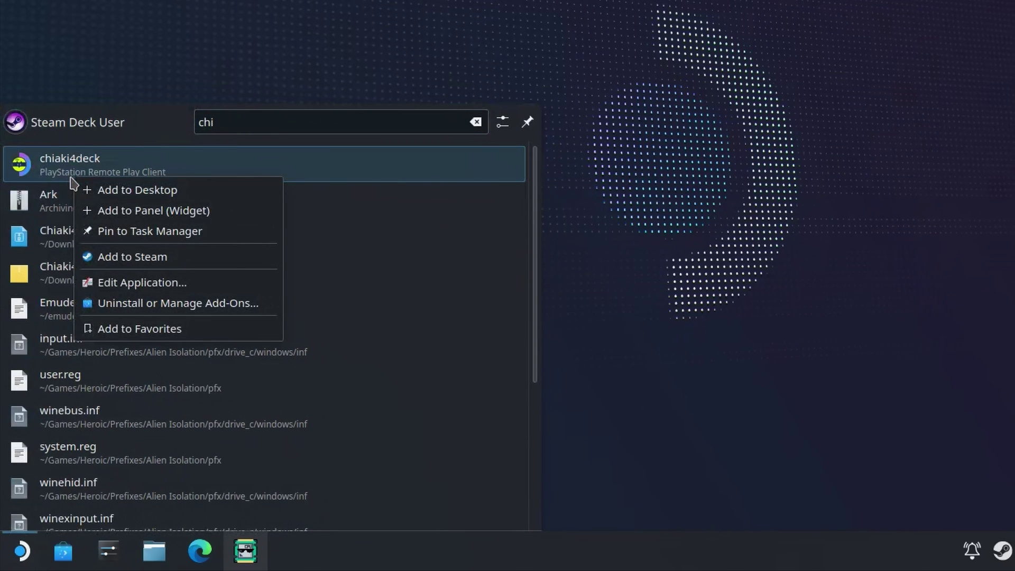
{"action": "left_click", "coordinate": [149, 257]}
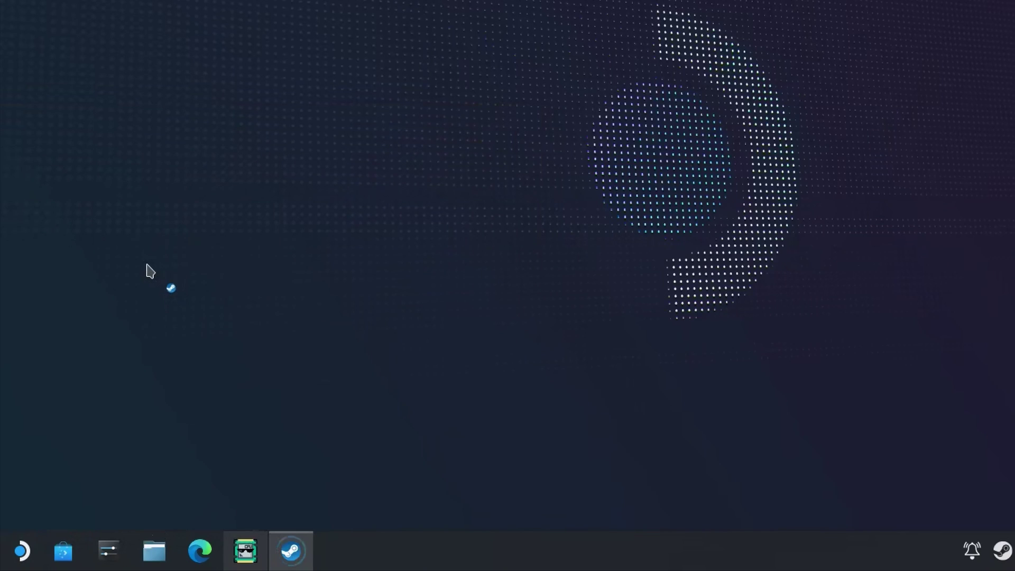
Launch chiaki4deck from the application launcher
{"action": "left_click", "coordinate": [19, 560]}
{"action": "type", "text": "chi"}
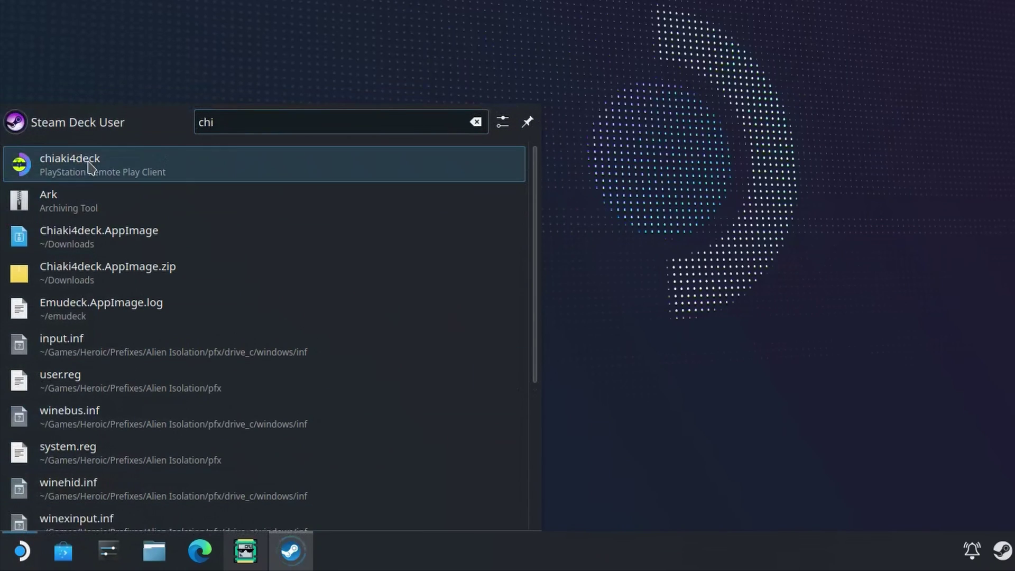
{"action": "left_click", "coordinate": [89, 173]}
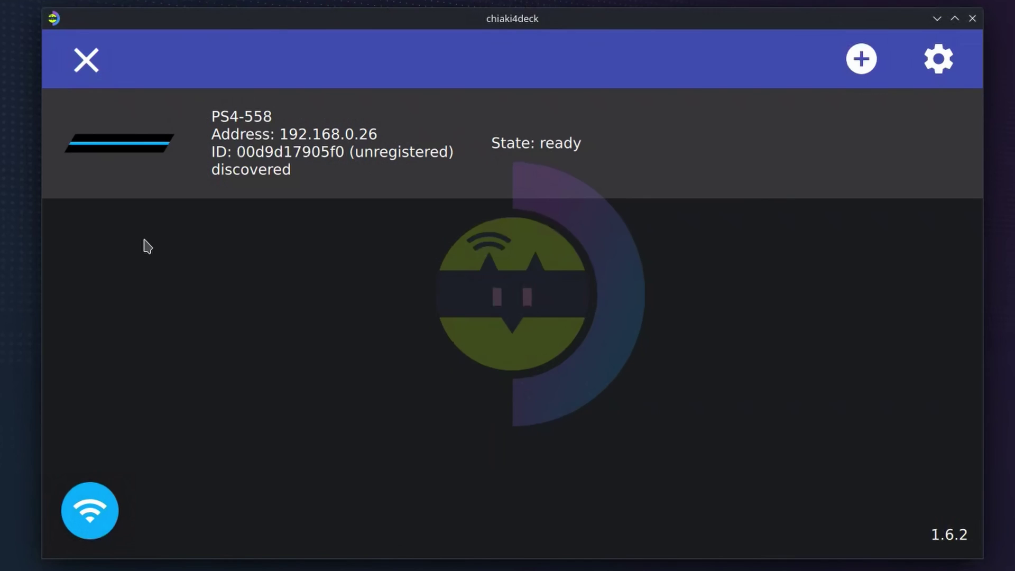
Open Register Console for PS4-558 at 192.168.0.26 and go to the PSN Account-ID lookup
{"action": "left_click", "coordinate": [316, 154]}
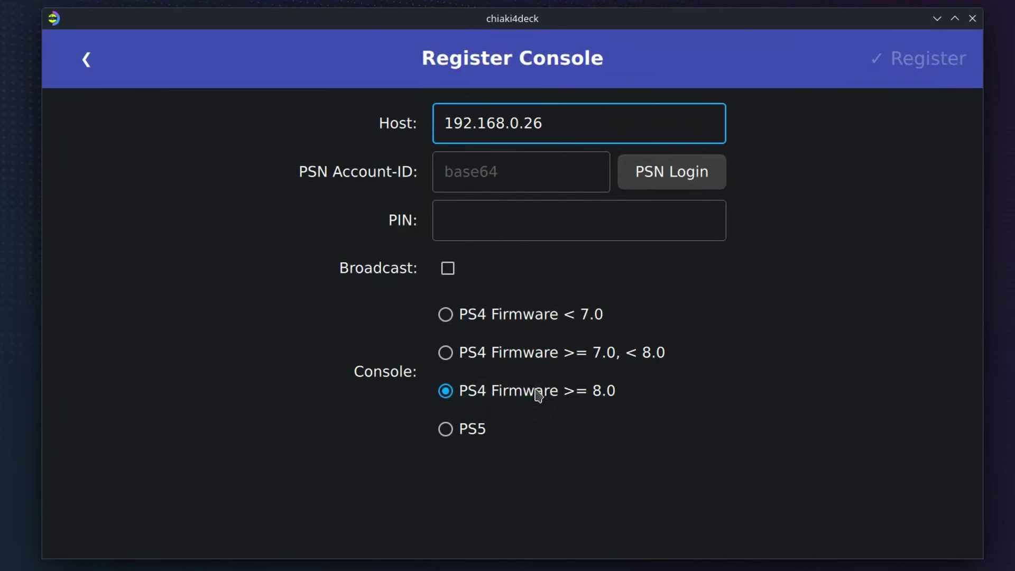
{"action": "left_click", "coordinate": [505, 164]}
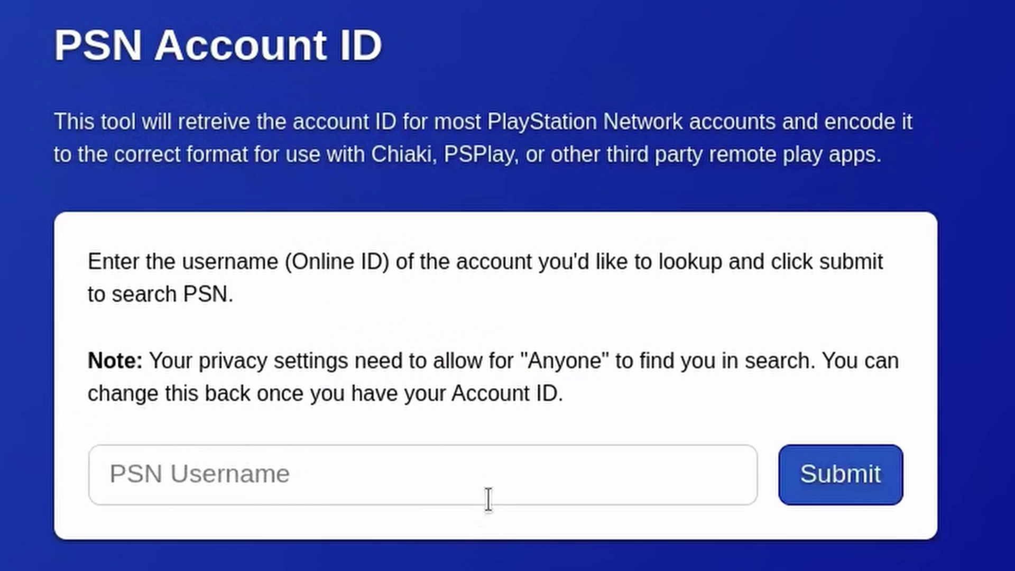
Look up the pasted PSN username and select the Encoded ID for Chiaki result
{"action": "left_click", "coordinate": [497, 477]}
{"action": "key", "text": "ctrl+v"}
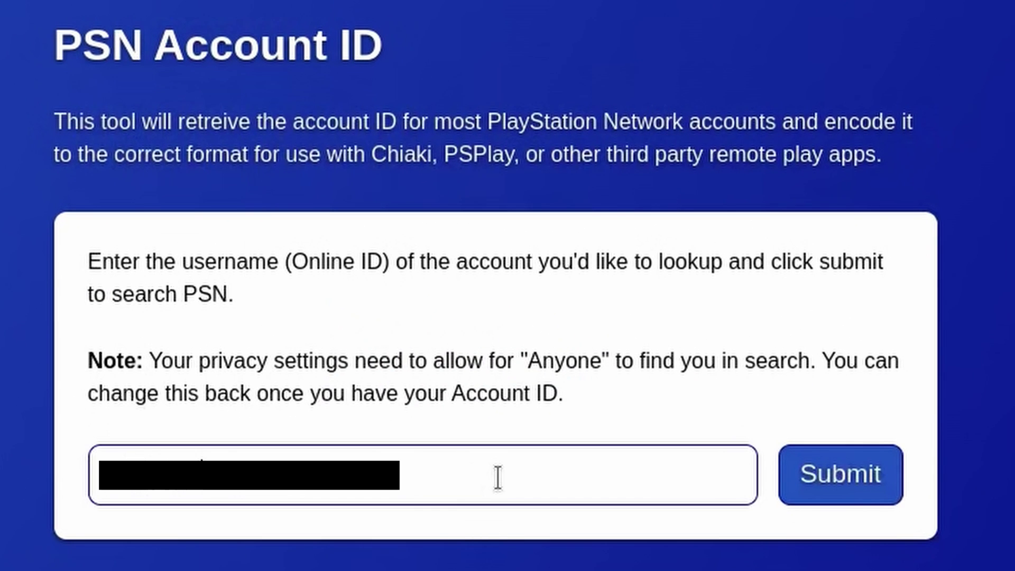
{"action": "left_click", "coordinate": [829, 486]}
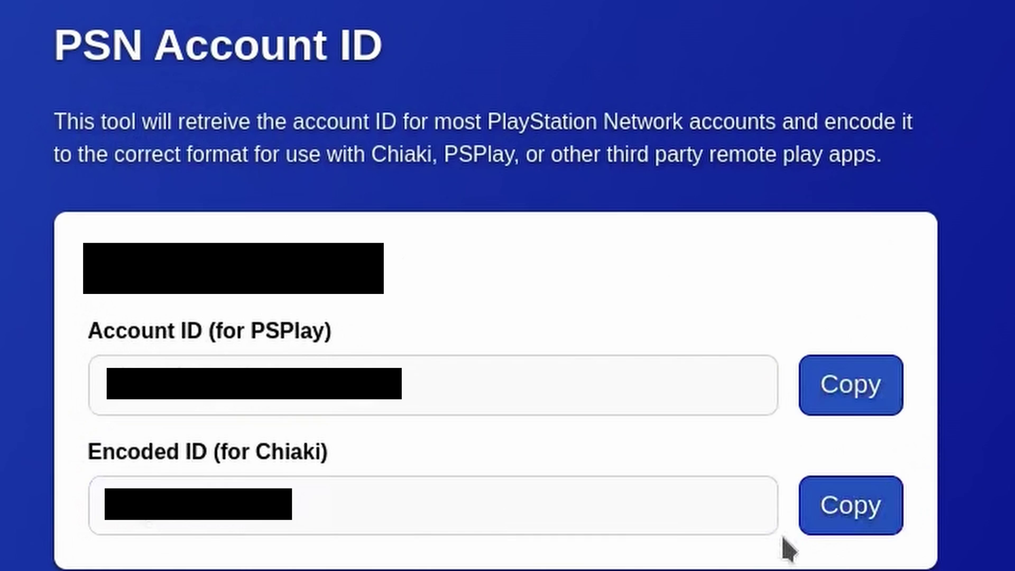
{"action": "left_click_drag", "start_coordinate": [87, 452], "coordinate": [340, 459]}
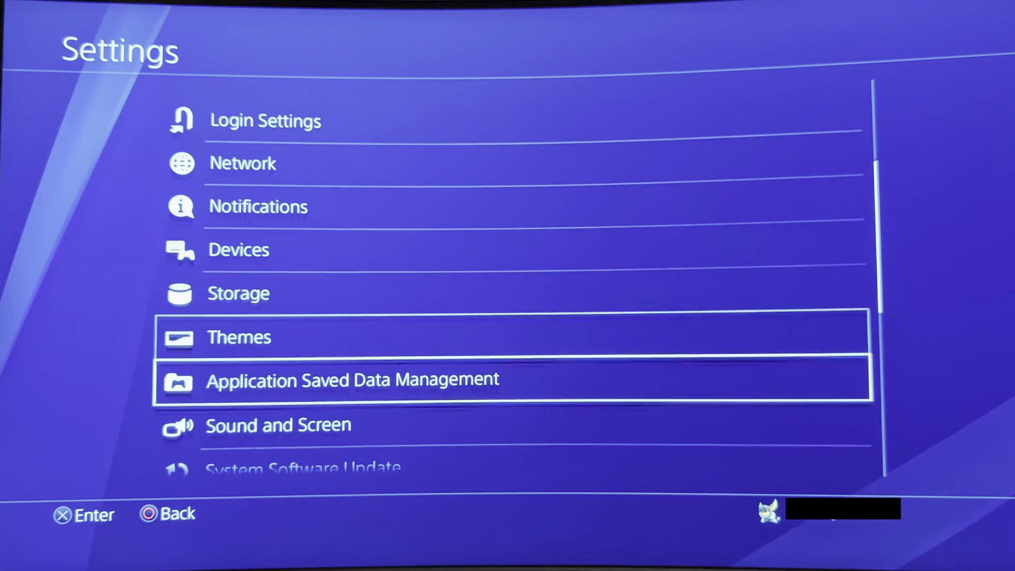
Enable Remote Play in the PS4's Remote Play Connection Settings and choose Add Device for a pairing code
{"action": "key", "text": "Down"}
{"action": "key", "text": "Down"}
{"action": "key", "text": "Down"}
{"action": "key", "text": "Down"}
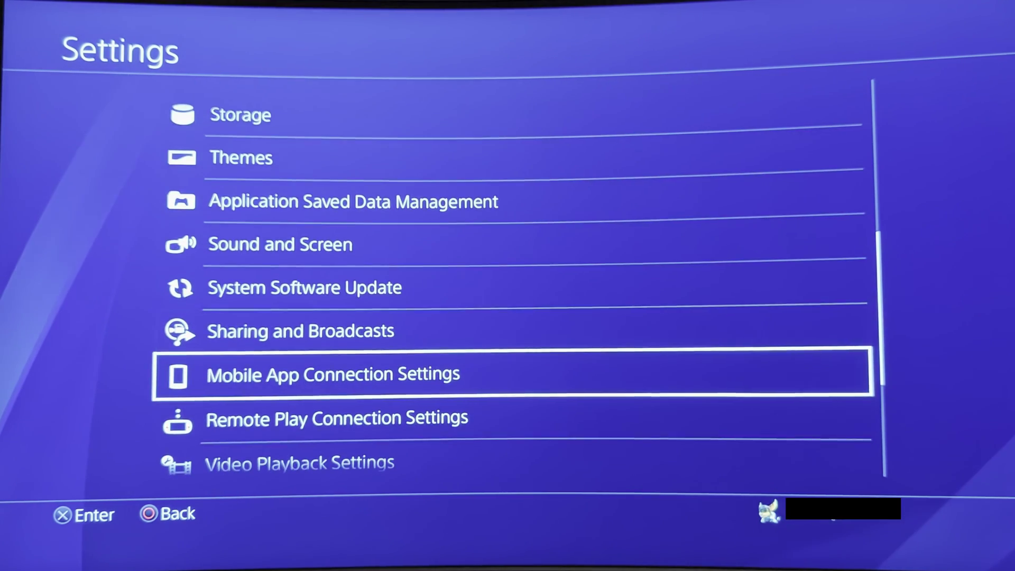
{"action": "key", "text": "Down"}
{"action": "key", "text": "Return"}
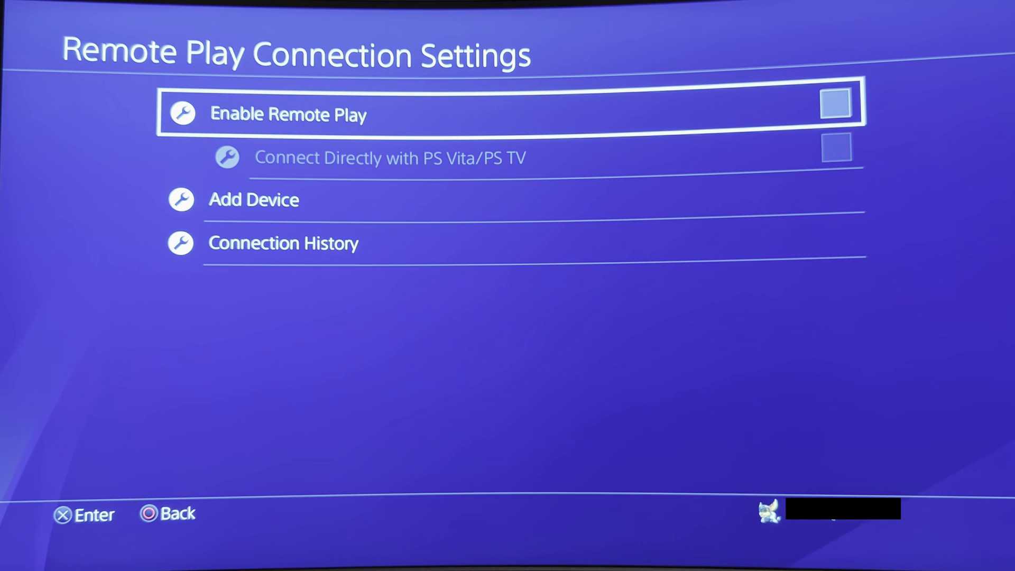
{"action": "key", "text": "Return"}
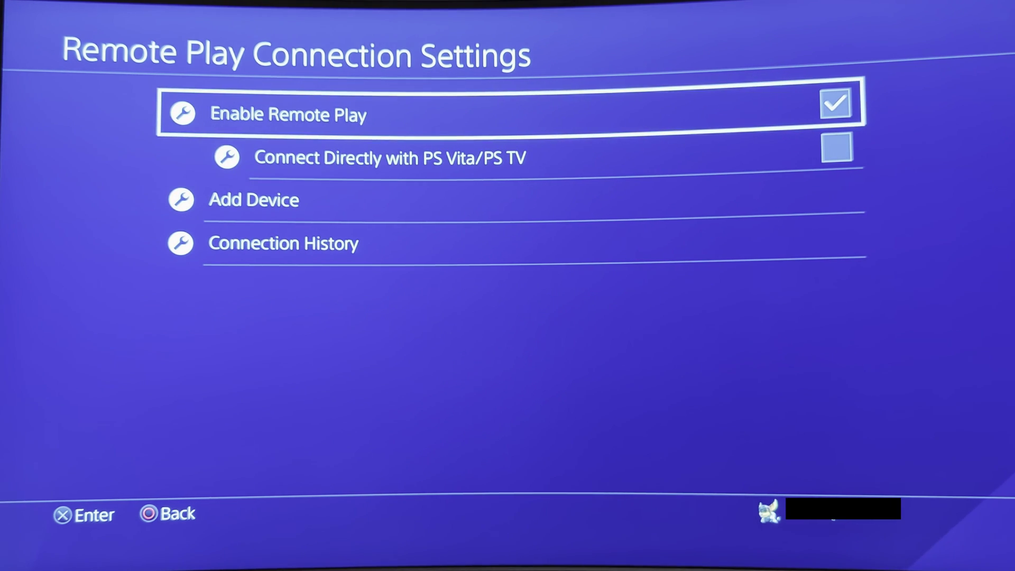
{"action": "key", "text": "Down"}
{"action": "key", "text": "Down"}
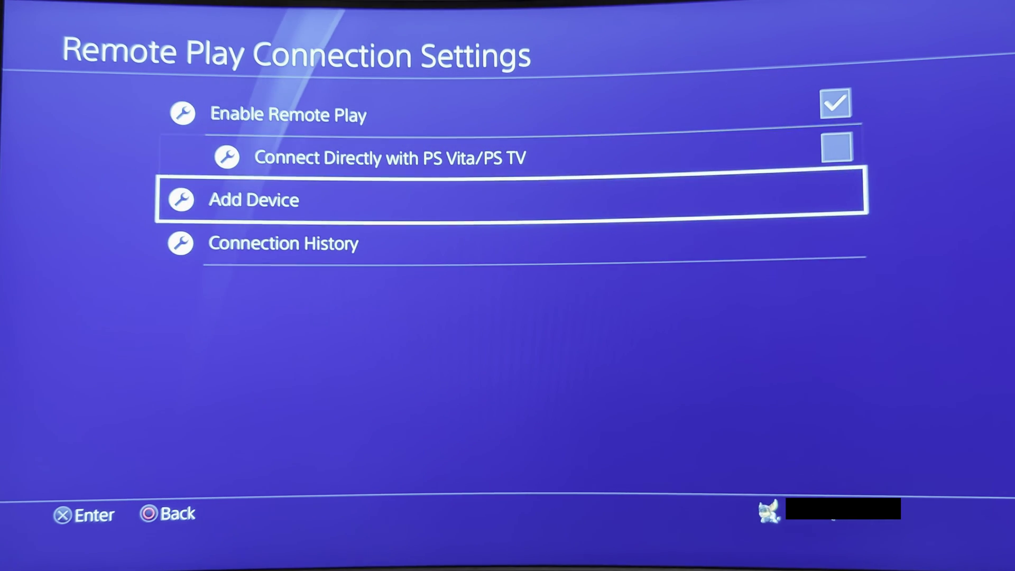
{"action": "key", "text": "Return"}
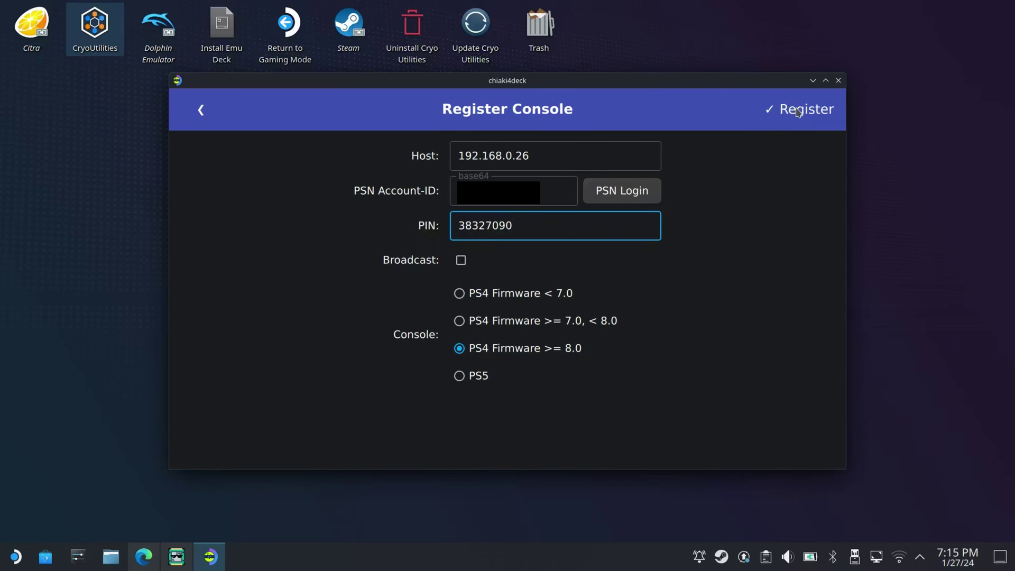
Register PS4-558 with the PIN, stream it, then disconnect choosing No to keep the PS4 awake
{"action": "left_click", "coordinate": [798, 112]}
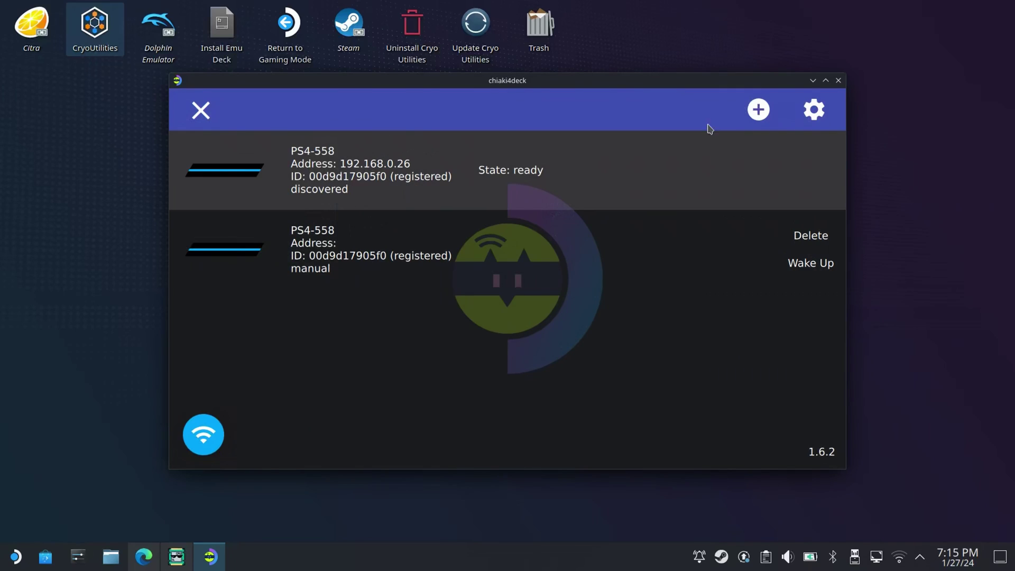
{"action": "left_click", "coordinate": [331, 186]}
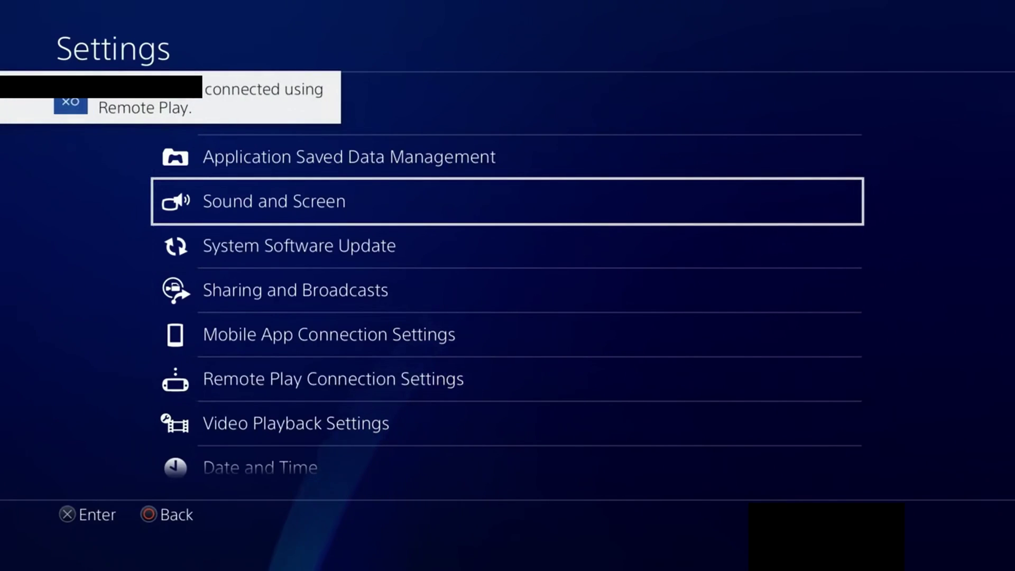
{"action": "key", "text": "Down"}
{"action": "key", "text": "Down"}
{"action": "key", "text": "Down"}
{"action": "key", "text": "Down"}
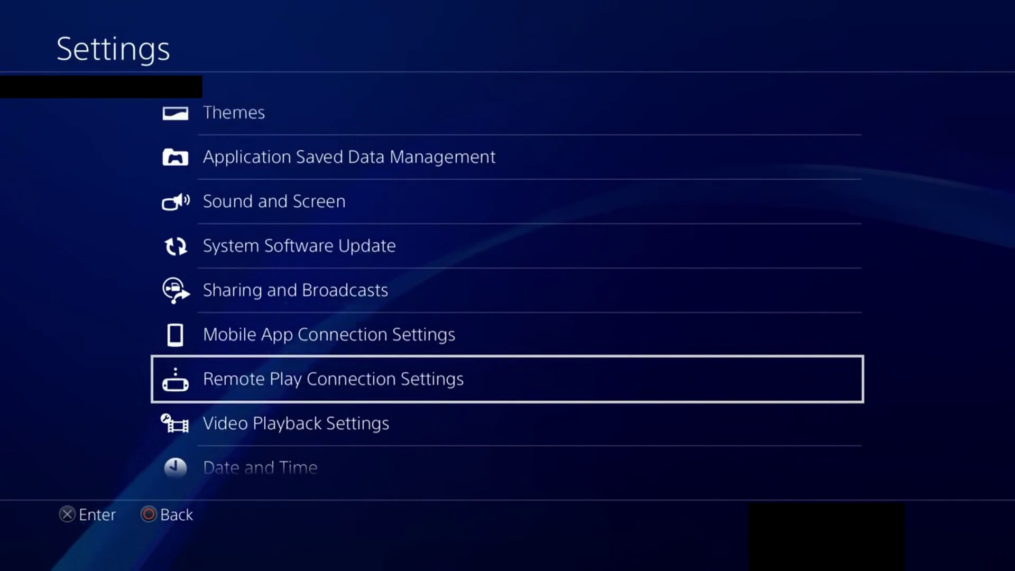
{"action": "key", "text": "ctrl+q"}
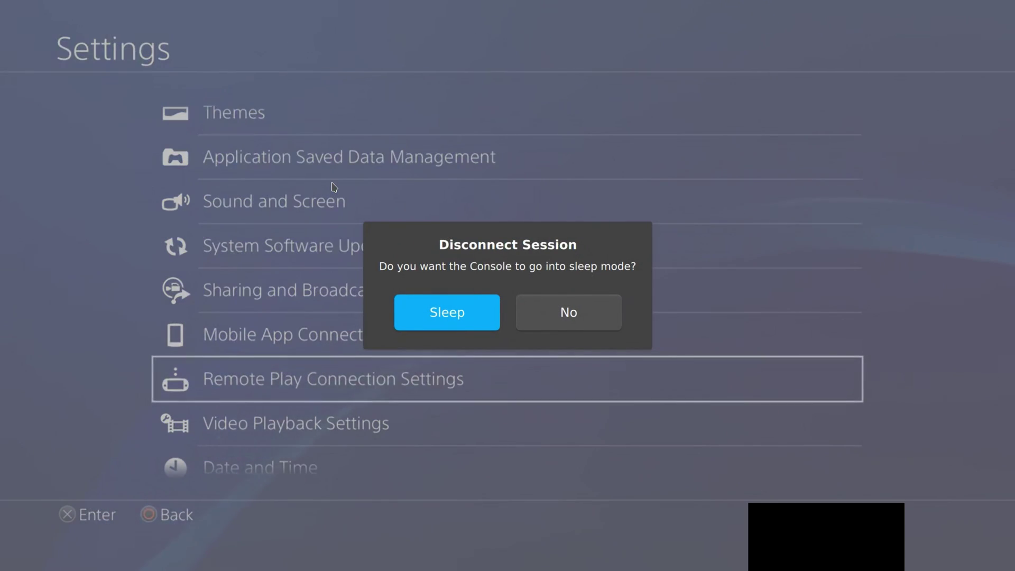
{"action": "left_click", "coordinate": [594, 322]}
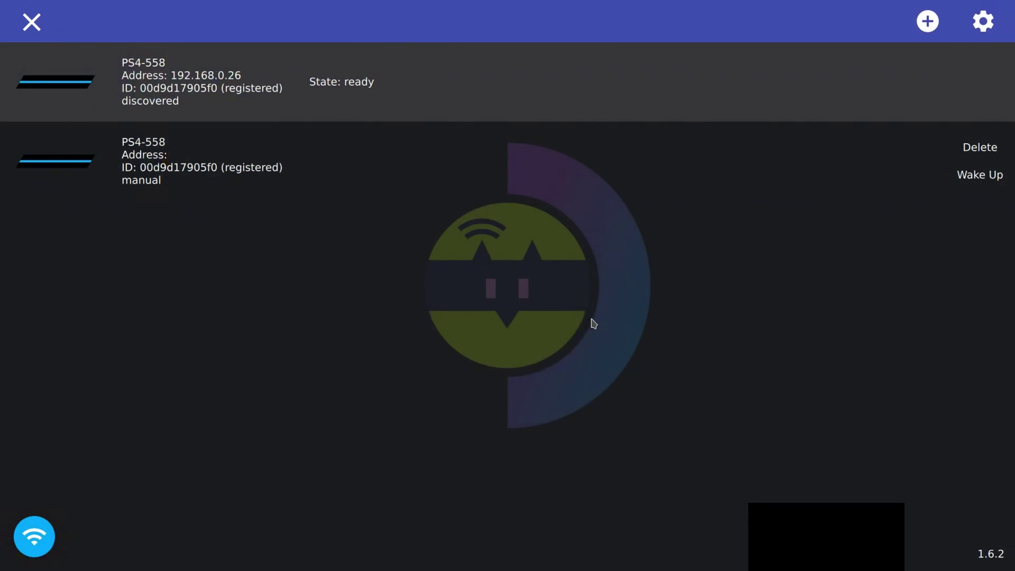
Tick Auto-Connect for PS4-558 in the Consoles settings, then close chiaki4deck
{"action": "left_click", "coordinate": [991, 30]}
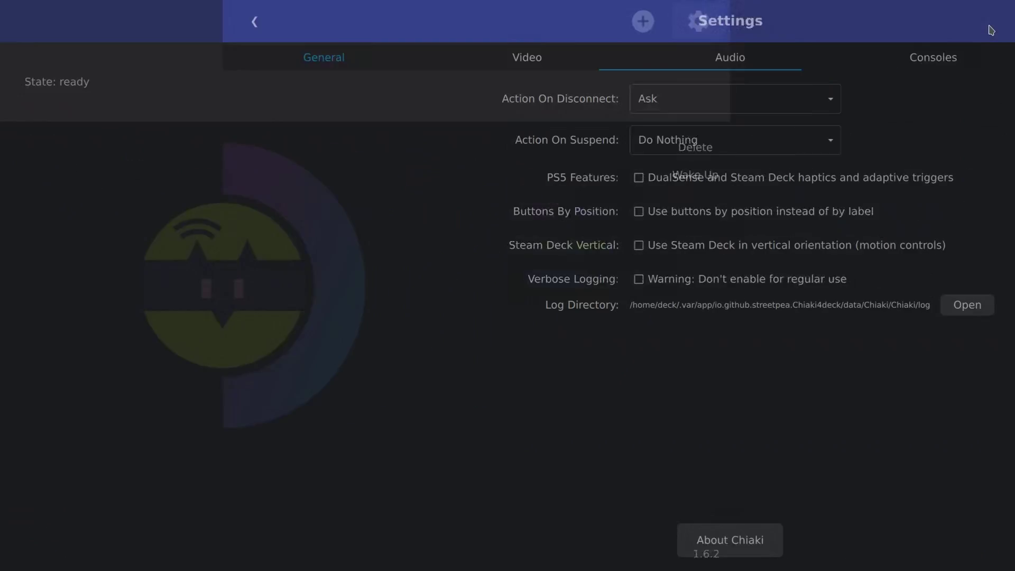
{"action": "left_click", "coordinate": [726, 63]}
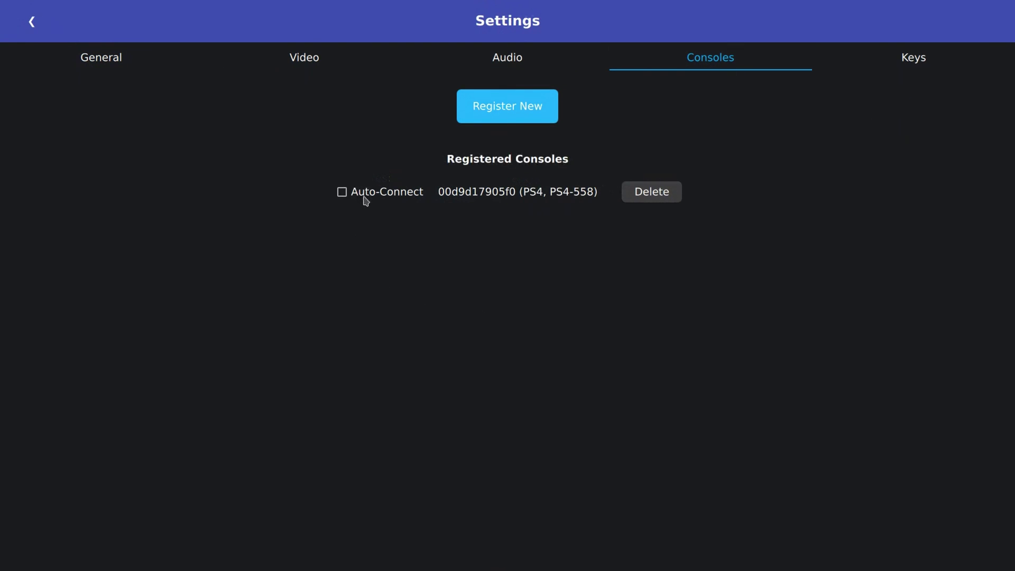
{"action": "left_click", "coordinate": [342, 194]}
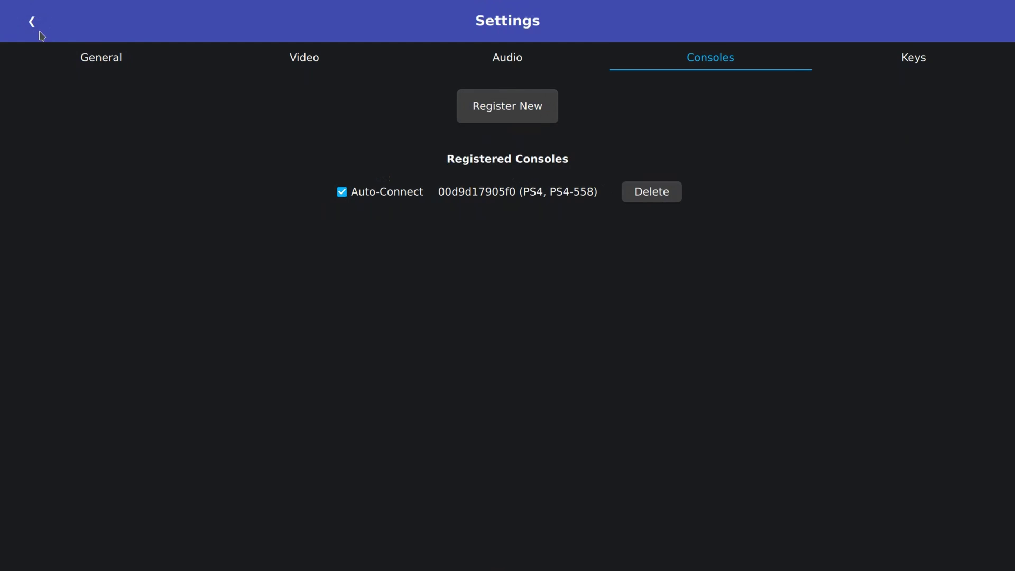
{"action": "left_click", "coordinate": [33, 23]}
{"action": "left_click", "coordinate": [30, 30]}
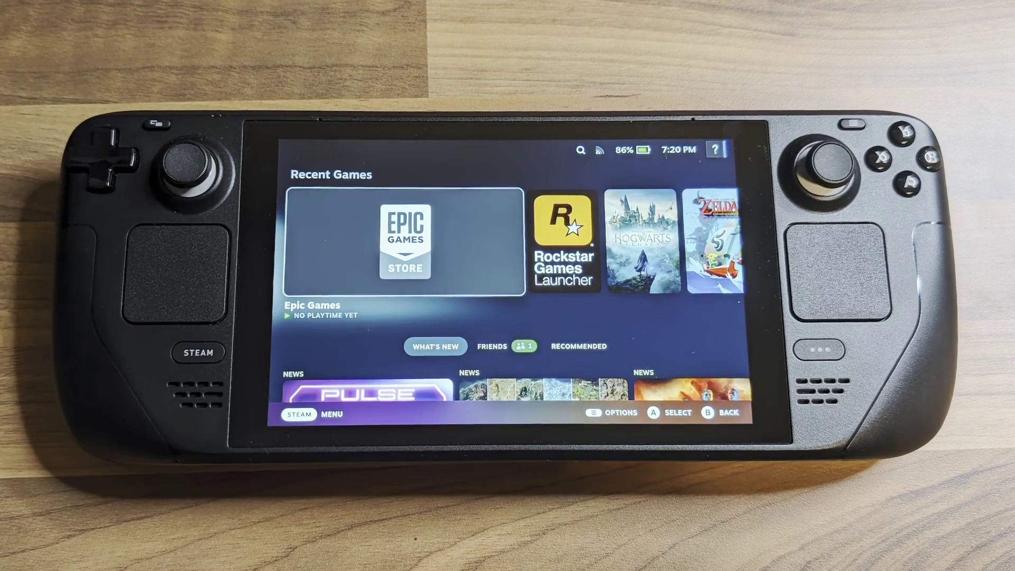
Launch chiaki4deck from the NON-STEAM tab of the Gaming Mode library
{"action": "left_click", "coordinate": [198, 353]}
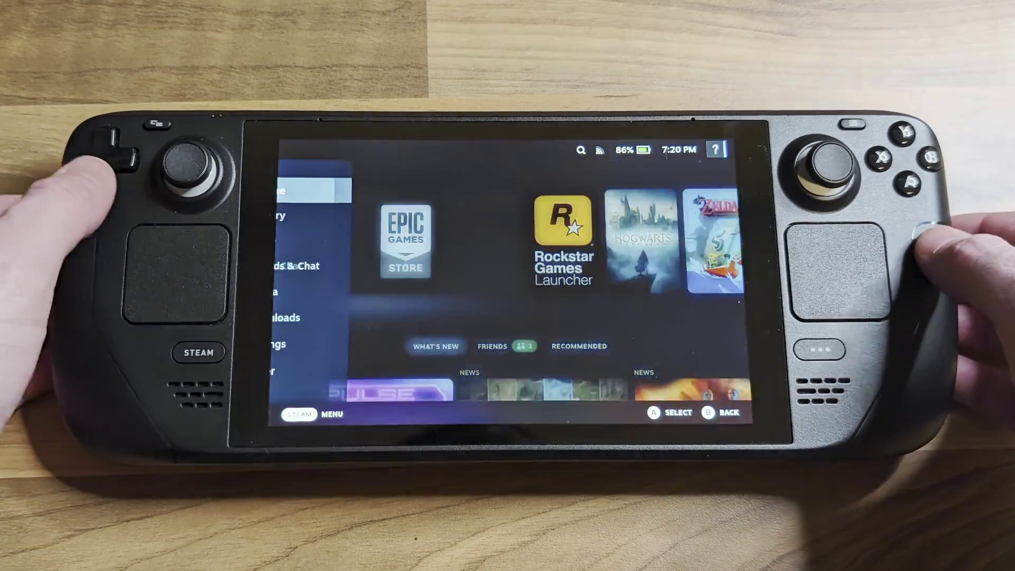
{"action": "key", "text": "Down"}
{"action": "key", "text": "Return"}
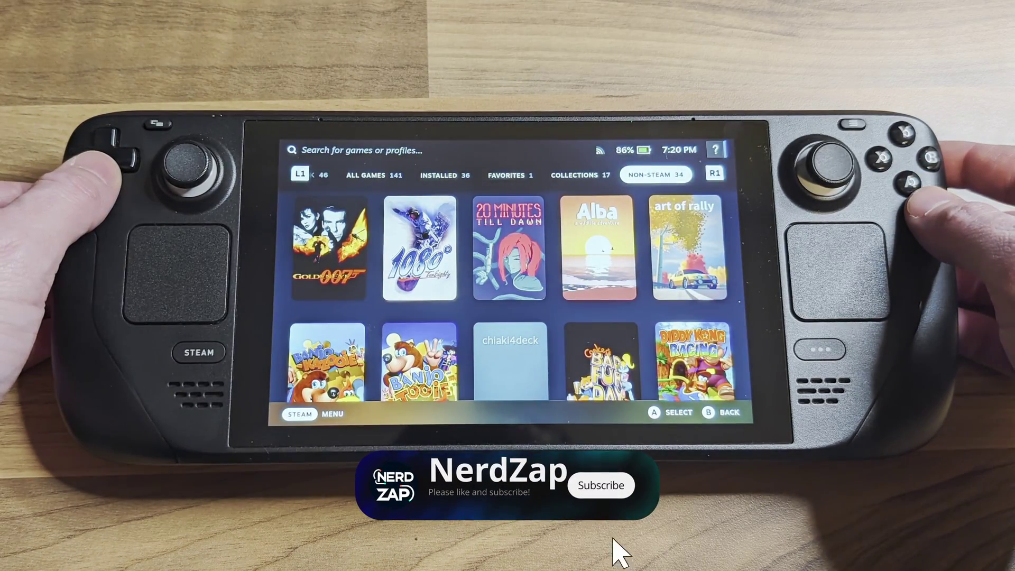
{"action": "key", "text": "Down"}
{"action": "key", "text": "Down"}
{"action": "key", "text": "Right"}
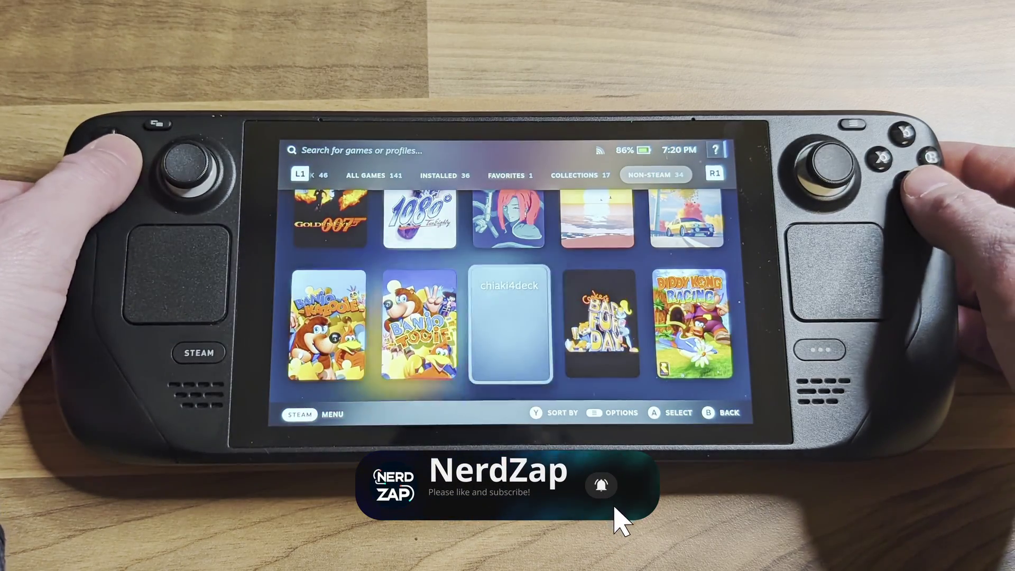
{"action": "key", "text": "Right"}
{"action": "key", "text": "Return"}
{"action": "key", "text": "Return"}
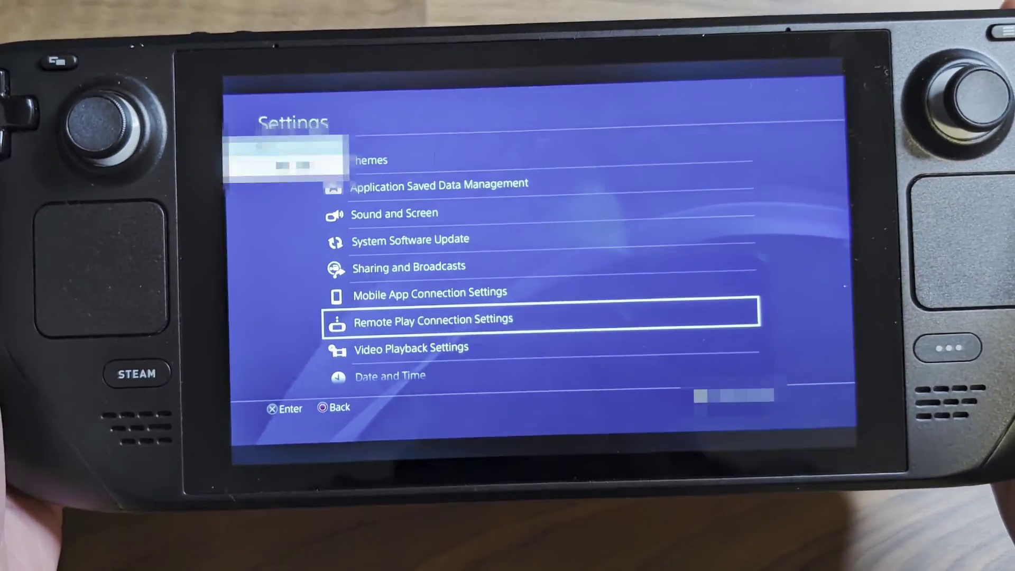
Browse the streamed PS4 home screen, then list community controller layouts for all devices
{"action": "key", "text": "Escape"}
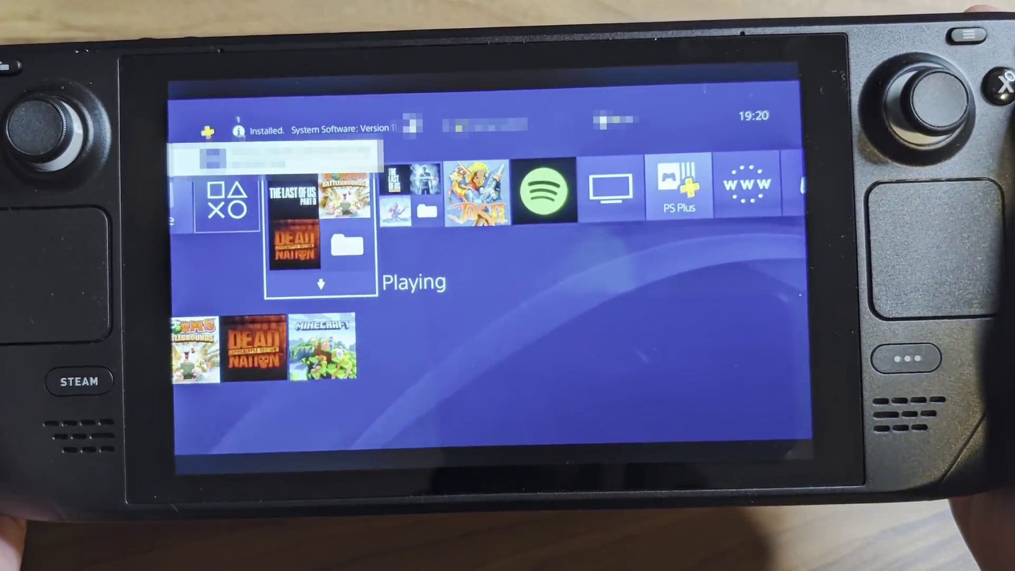
{"action": "key", "text": "Right"}
{"action": "key", "text": "Right"}
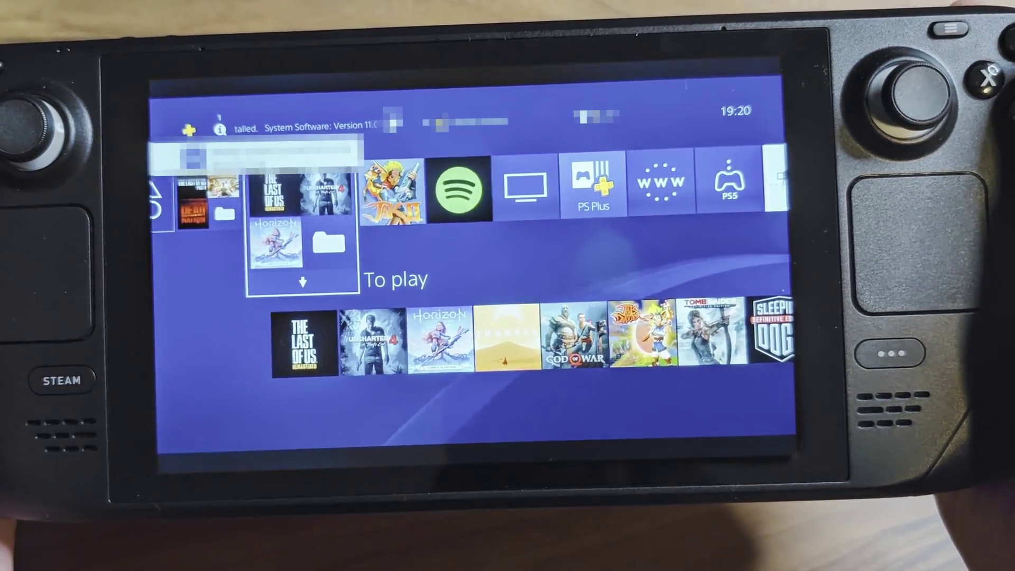
{"action": "key", "text": "Right"}
{"action": "key", "text": "Right"}
{"action": "key", "text": "Right"}
{"action": "key", "text": "Right"}
{"action": "key", "text": "Right"}
{"action": "key", "text": "Right"}
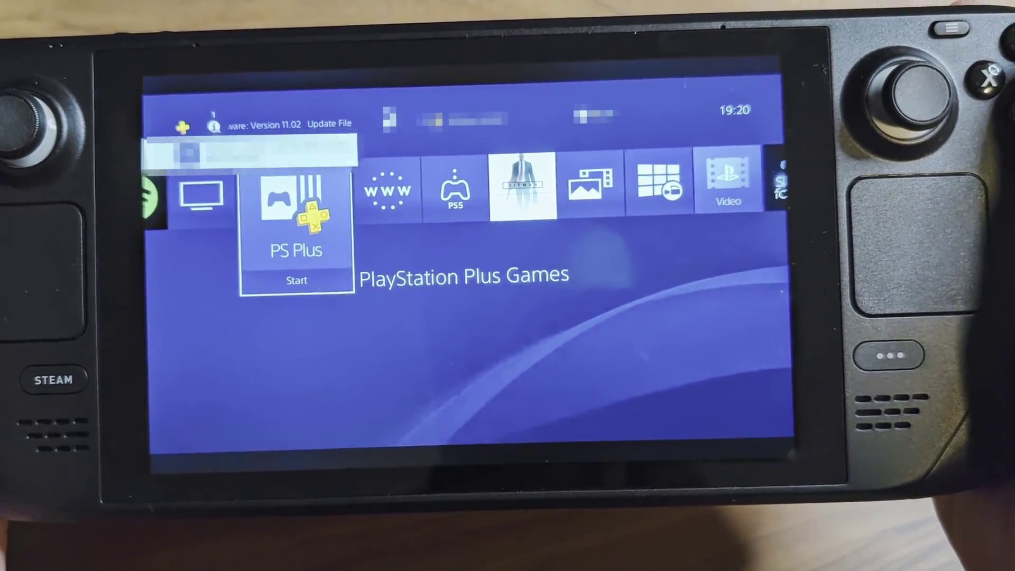
{"action": "key", "text": "Right"}
{"action": "key", "text": "Right"}
{"action": "key", "text": "Right"}
{"action": "key", "text": "Right"}
{"action": "key", "text": "Right"}
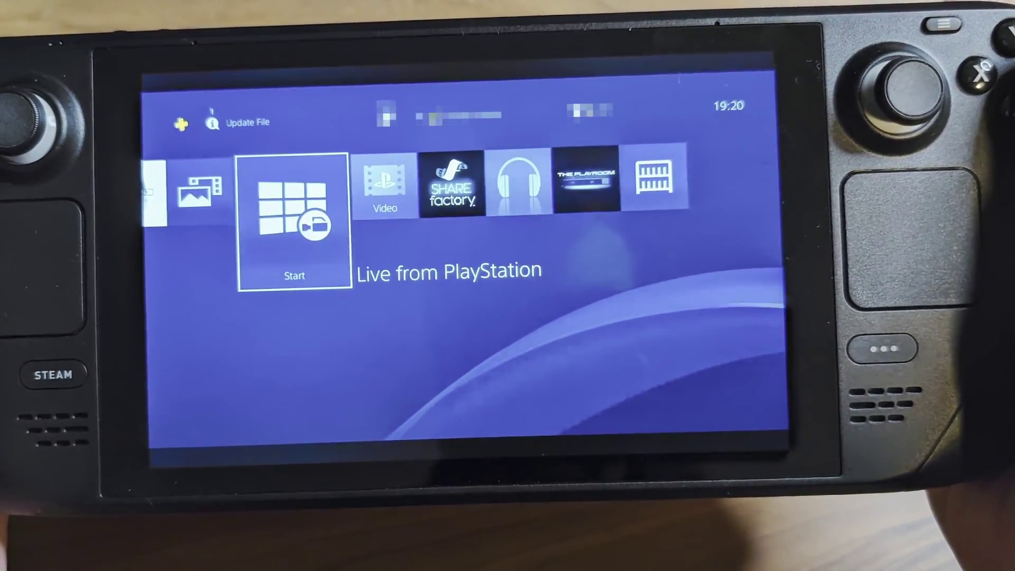
{"action": "key", "text": "Left"}
{"action": "key", "text": "Left"}
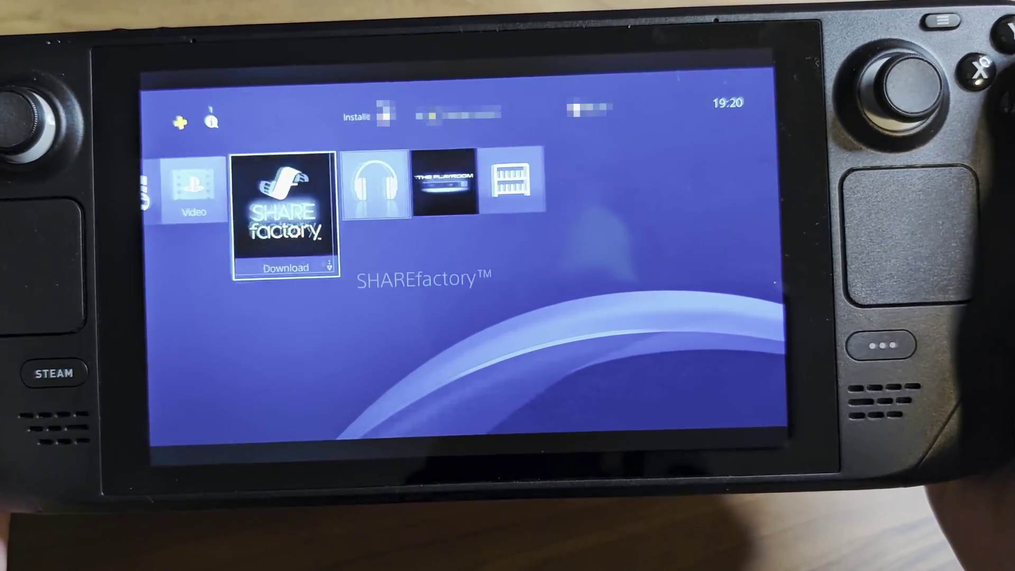
{"action": "key", "text": "Left"}
{"action": "key", "text": "Left"}
{"action": "key", "text": "Left"}
{"action": "key", "text": "Left"}
{"action": "key", "text": "Left"}
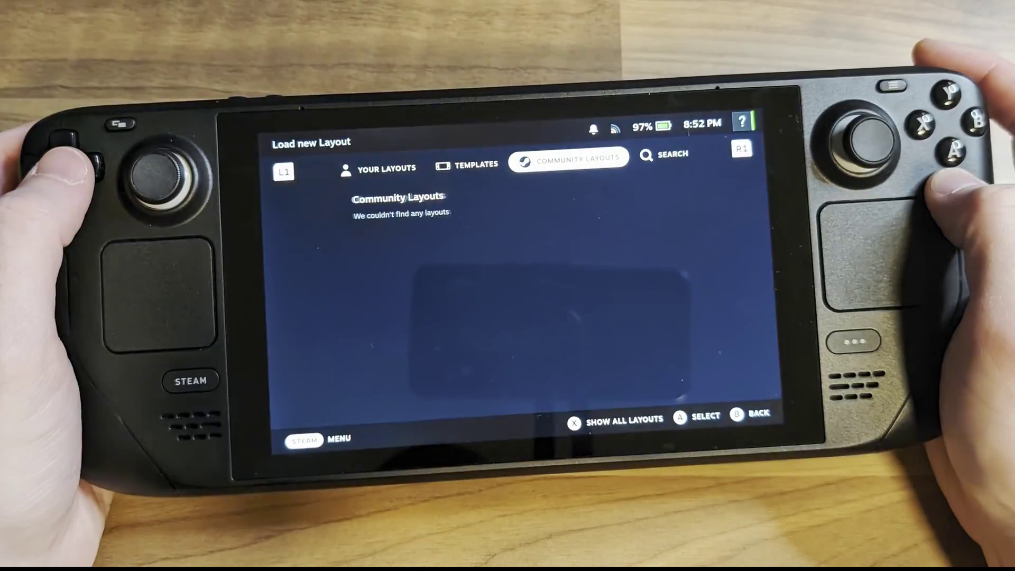
{"action": "key", "text": "x"}
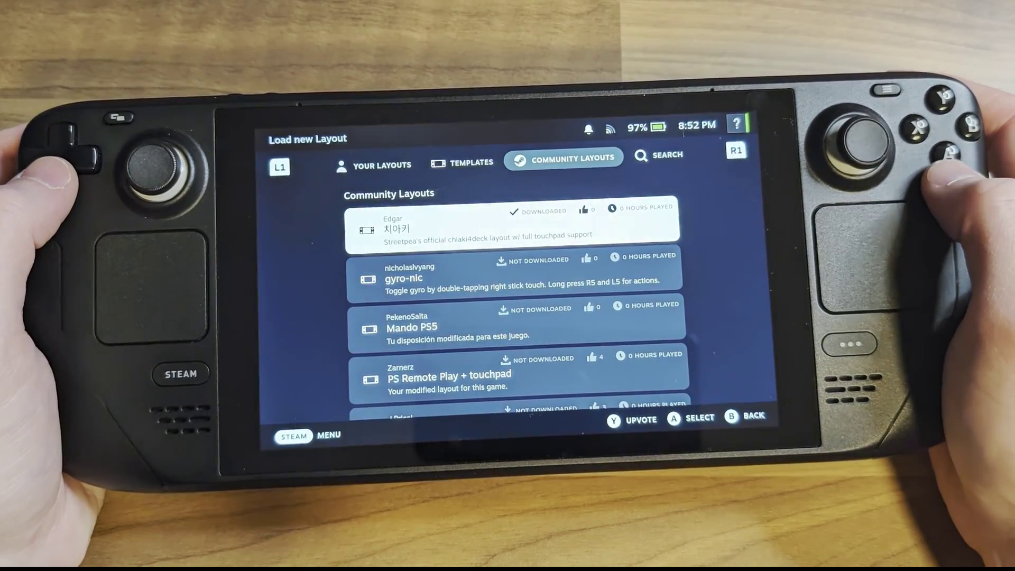
Apply the official chiaki4deck controller layout and pick PS Remote Play capsule, hero, logo and icon artwork
{"action": "key", "text": "Return"}
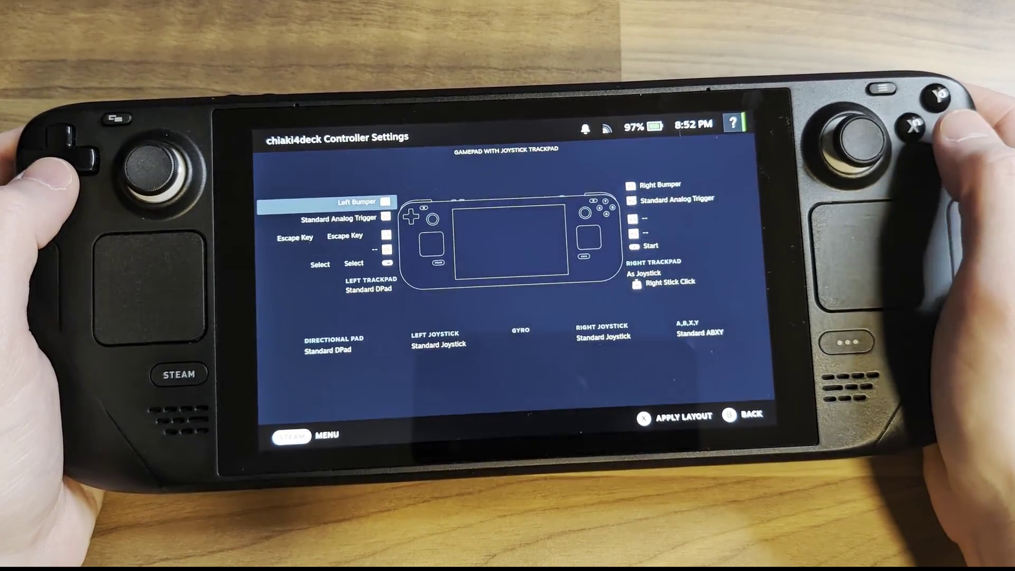
{"action": "key", "text": "x"}
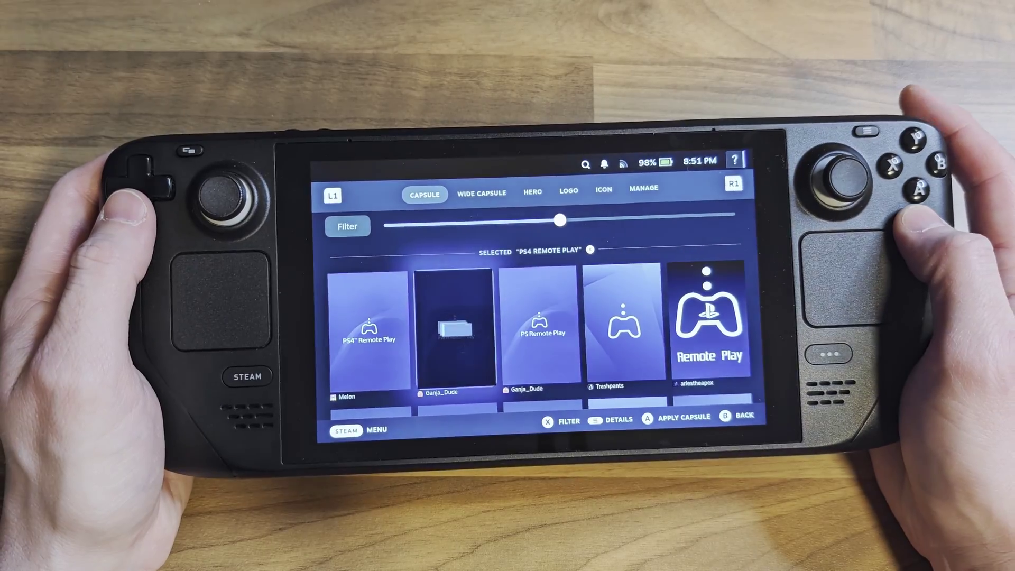
{"action": "key", "text": "Tab"}
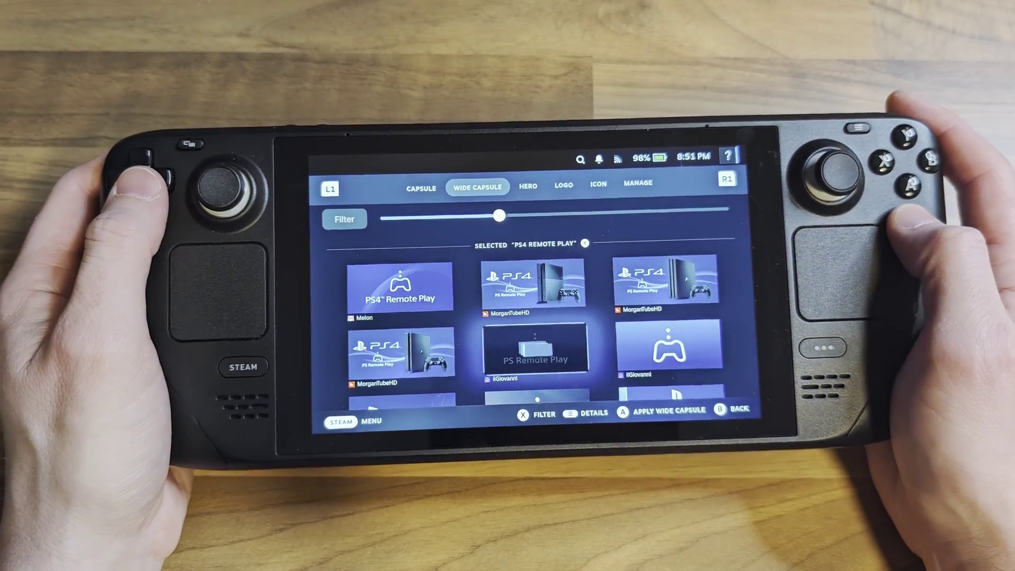
{"action": "key", "text": "Tab"}
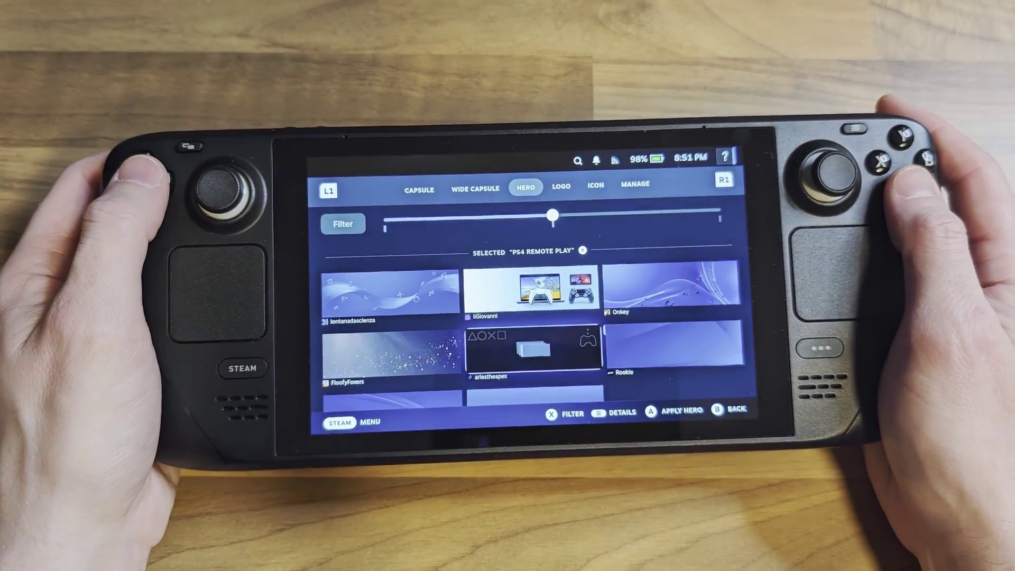
{"action": "key", "text": "Tab"}
{"action": "key", "text": "Down"}
{"action": "key", "text": "Tab"}
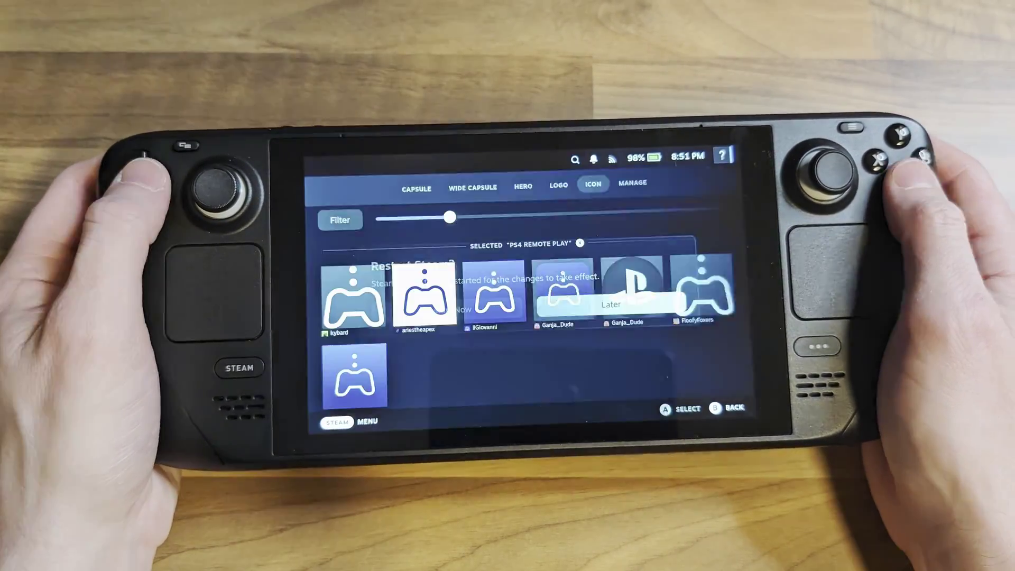